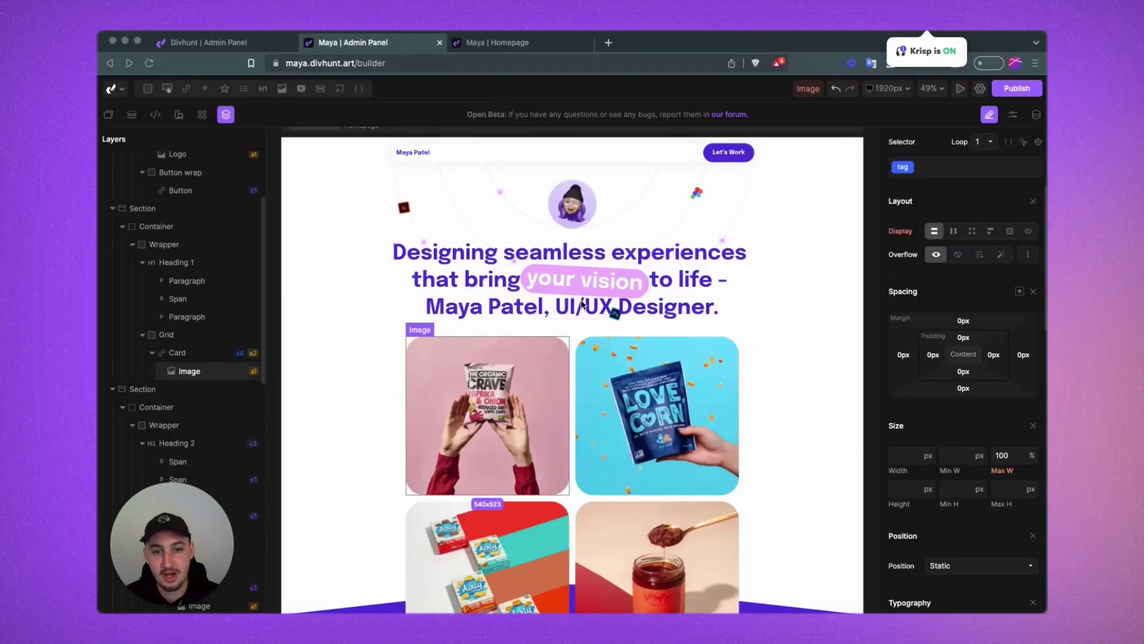
Scroll the portfolio homepage in the builder and focus the builder window
scroll(605, 306, "down", 1)
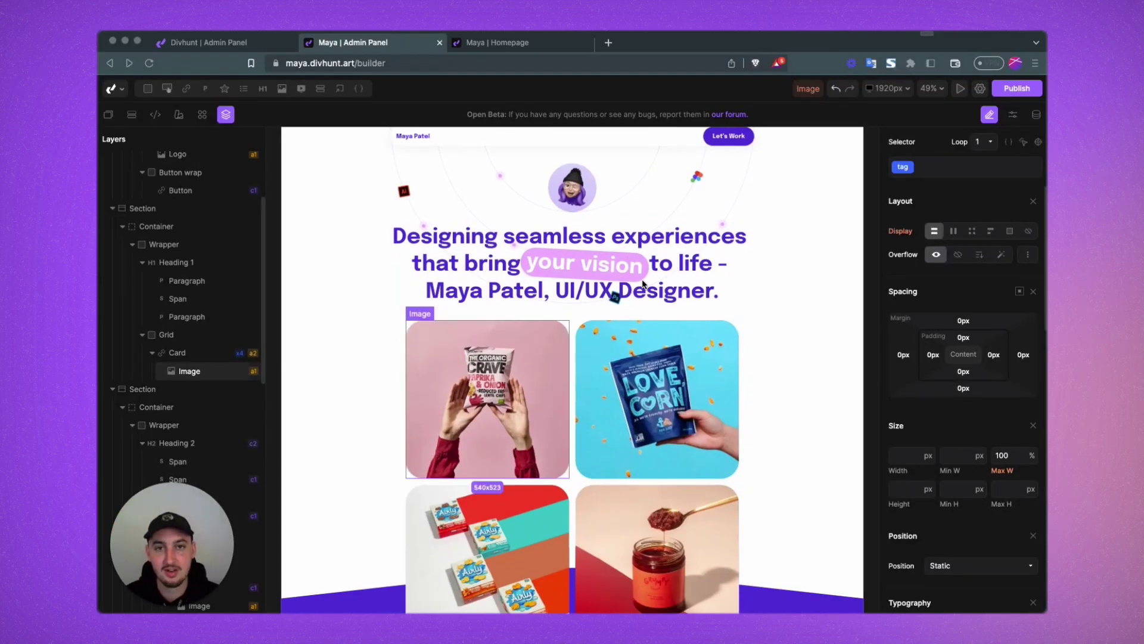
left_click(497, 395)
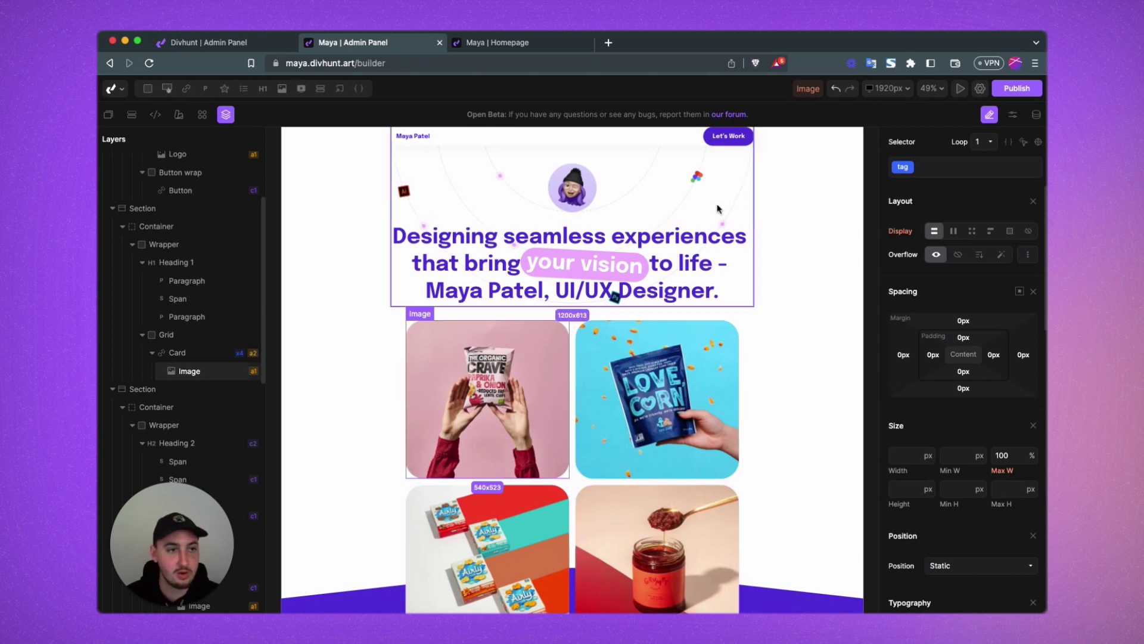
Confirm Tilt.Js is installed in the project's plugin list, then return to the page builder
left_click(981, 89)
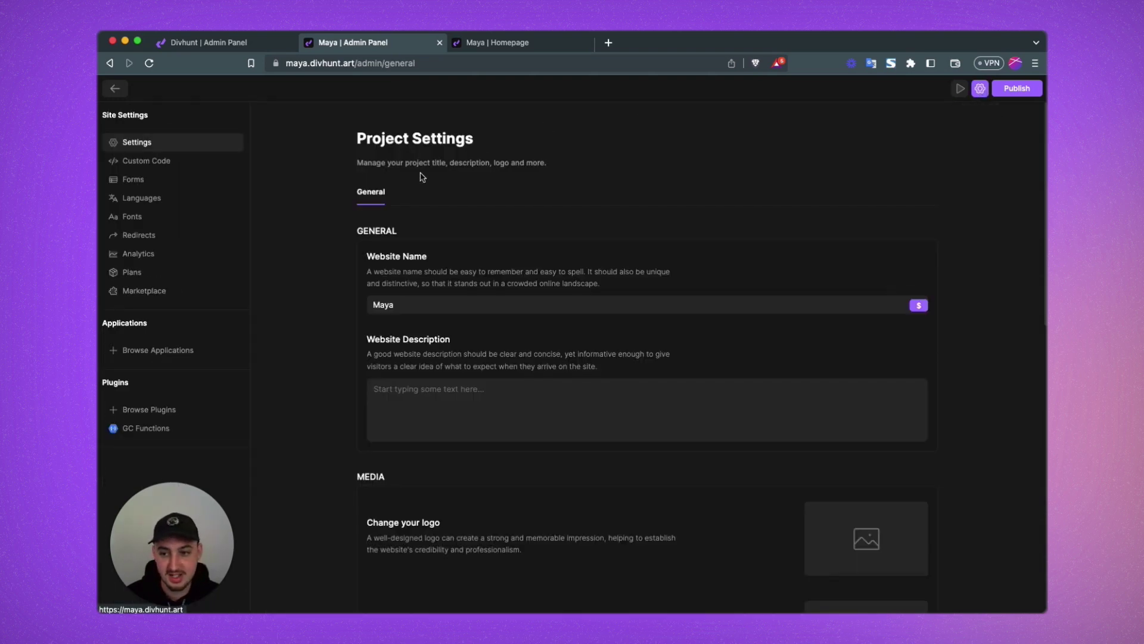
left_click(133, 411)
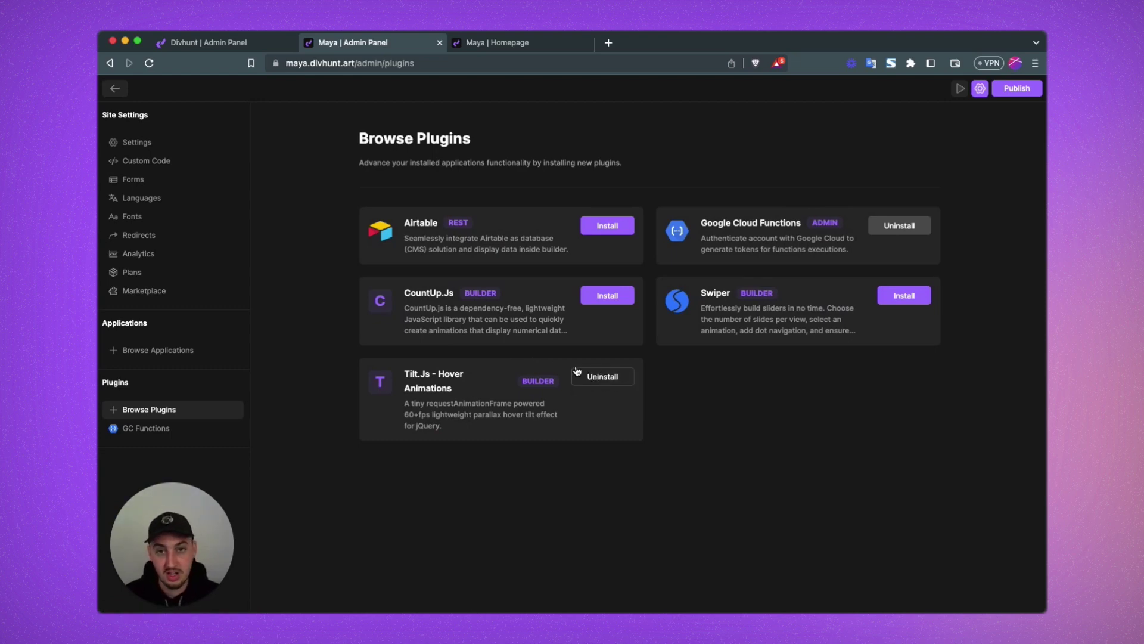
left_click(116, 89)
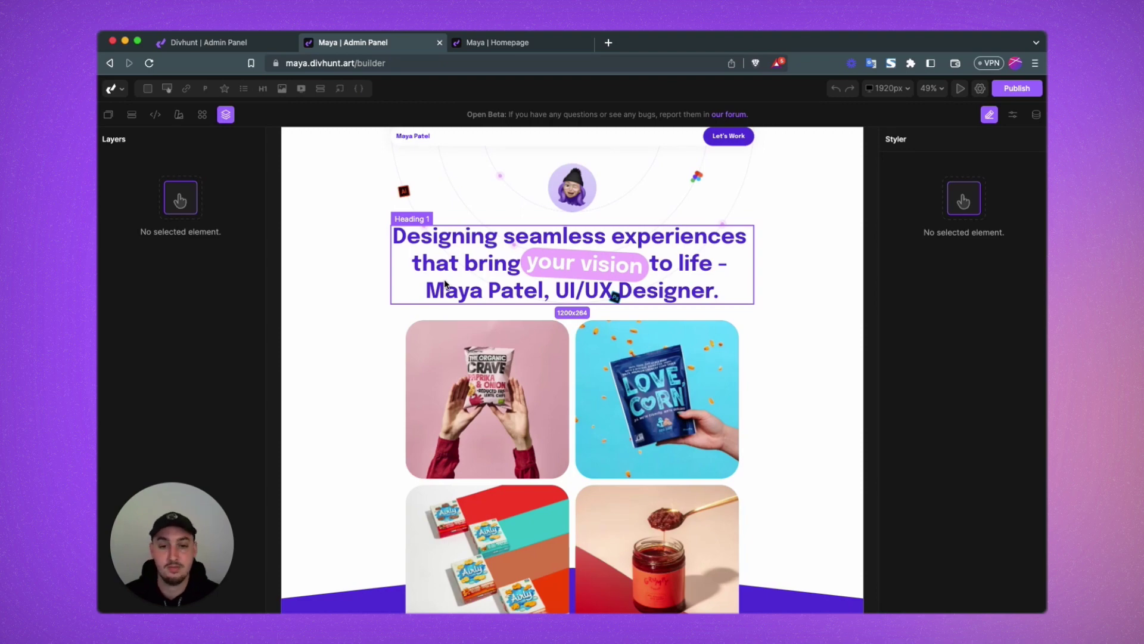
Apply the Tilt - Paralax Hover transform to the looped Card wrapping the first portfolio image
left_click(456, 369)
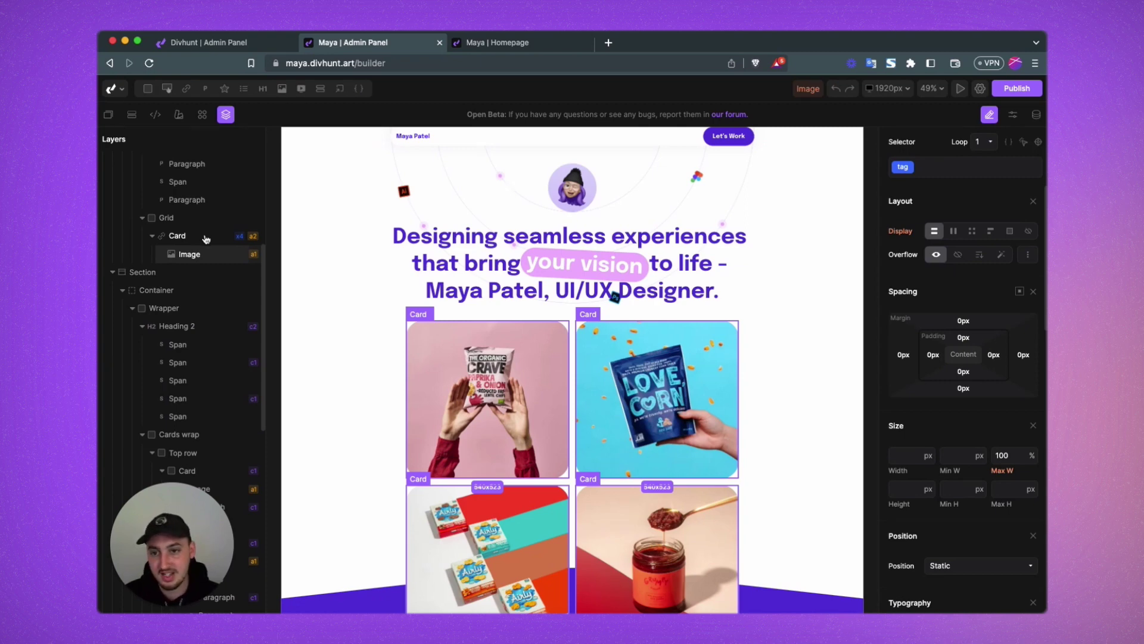
left_click(206, 239)
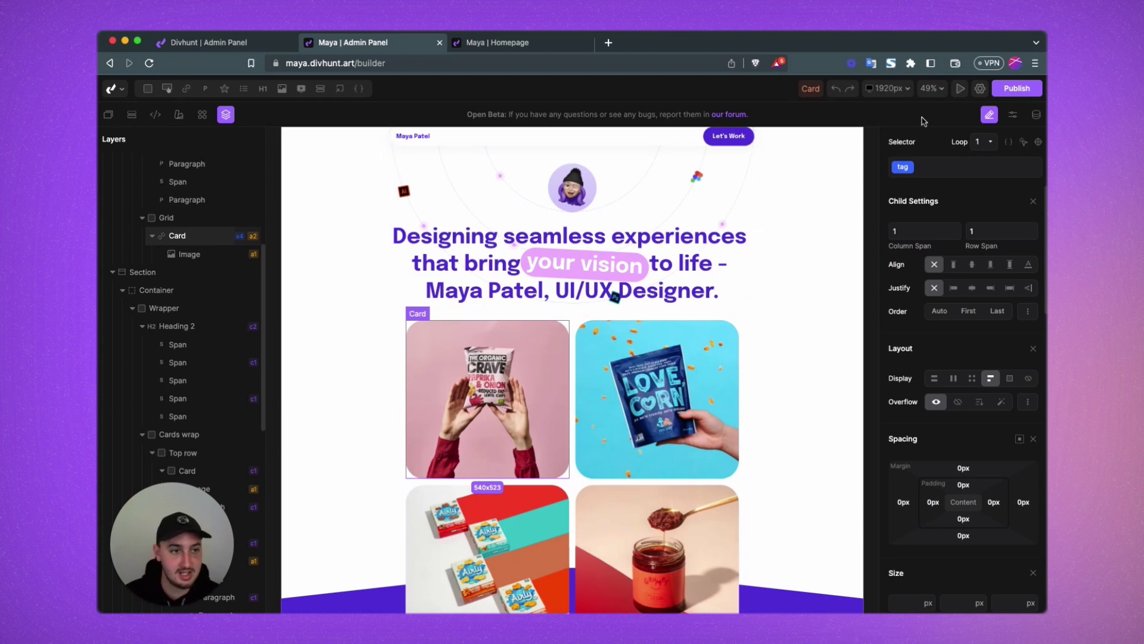
left_click(1013, 115)
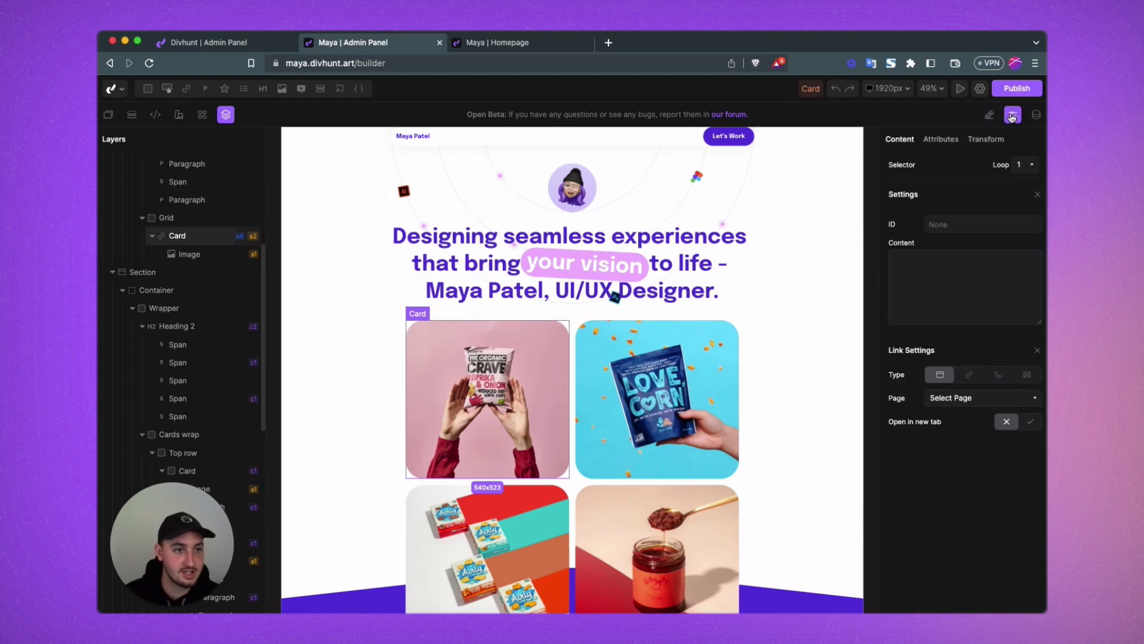
left_click(990, 142)
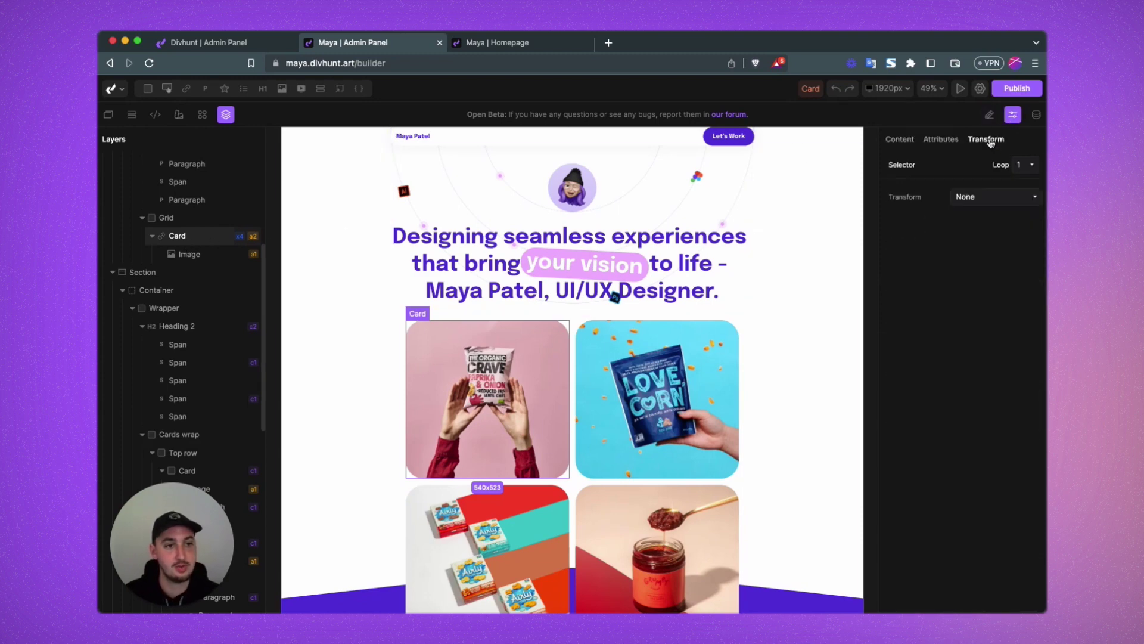
left_click(983, 197)
left_click(986, 278)
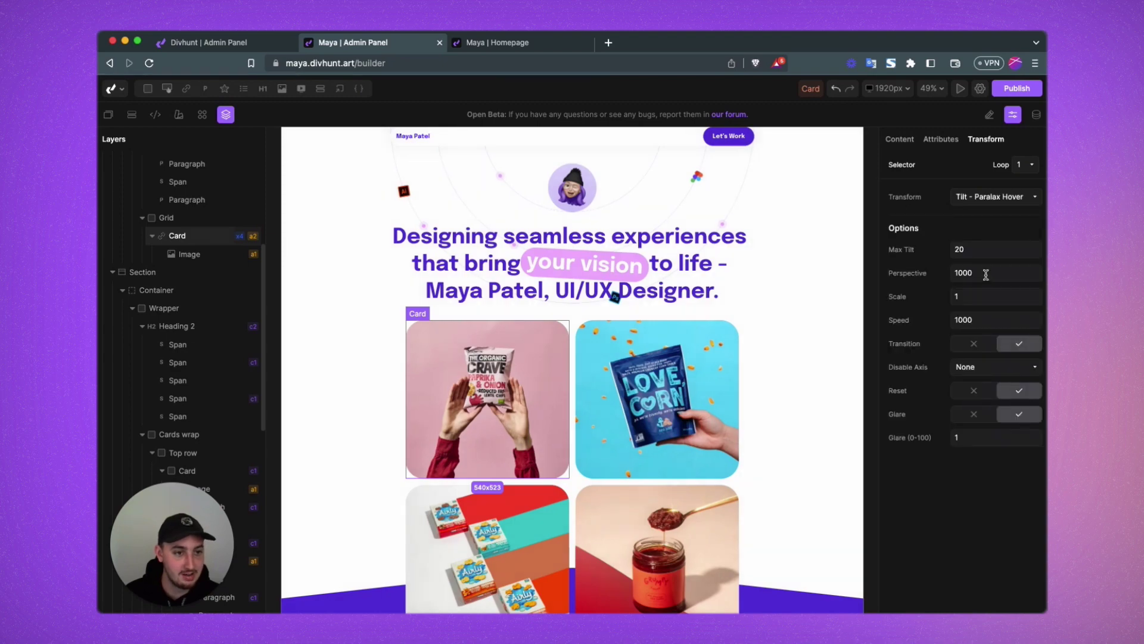
Zoom into the cards and change the card's Max Tilt value to 30
scroll(613, 297, "up", 5)
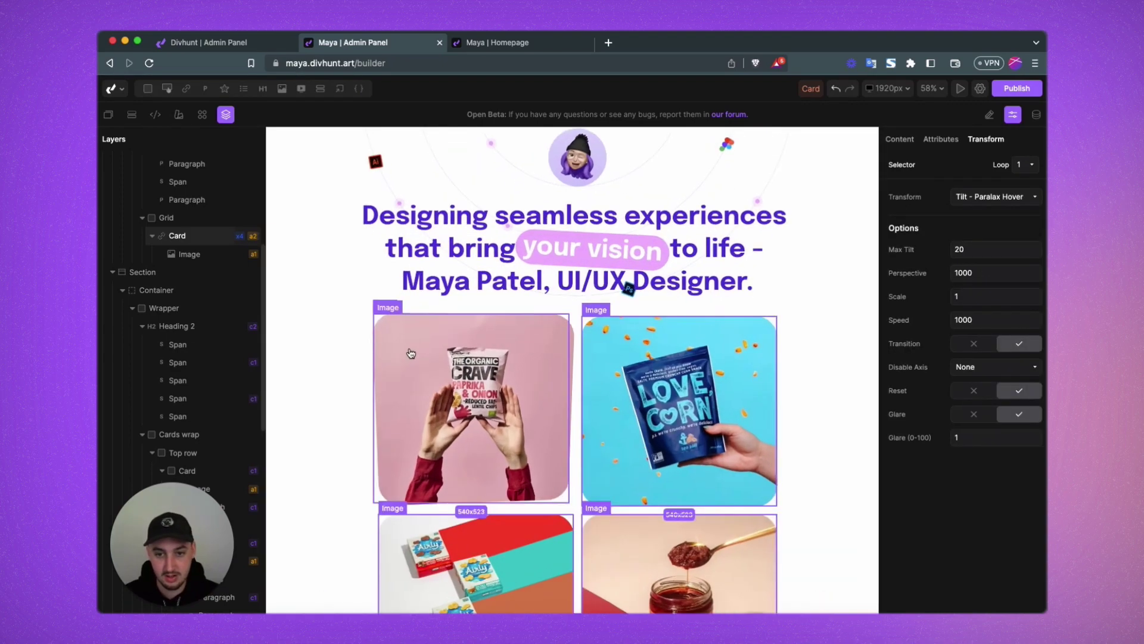
scroll(483, 344, "down", 3)
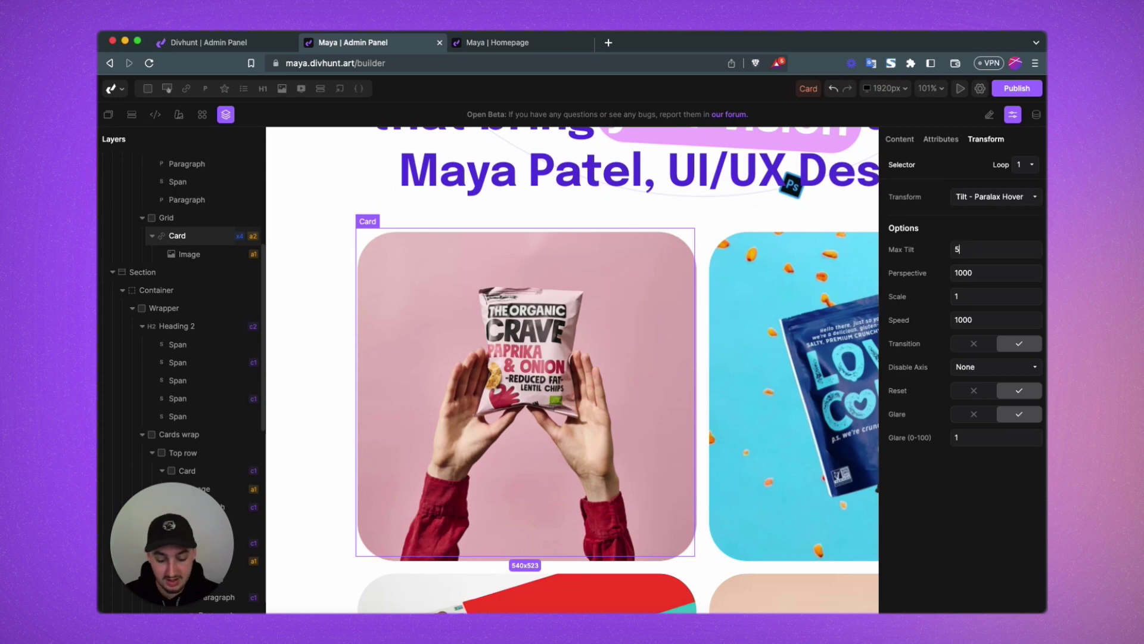
type("0")
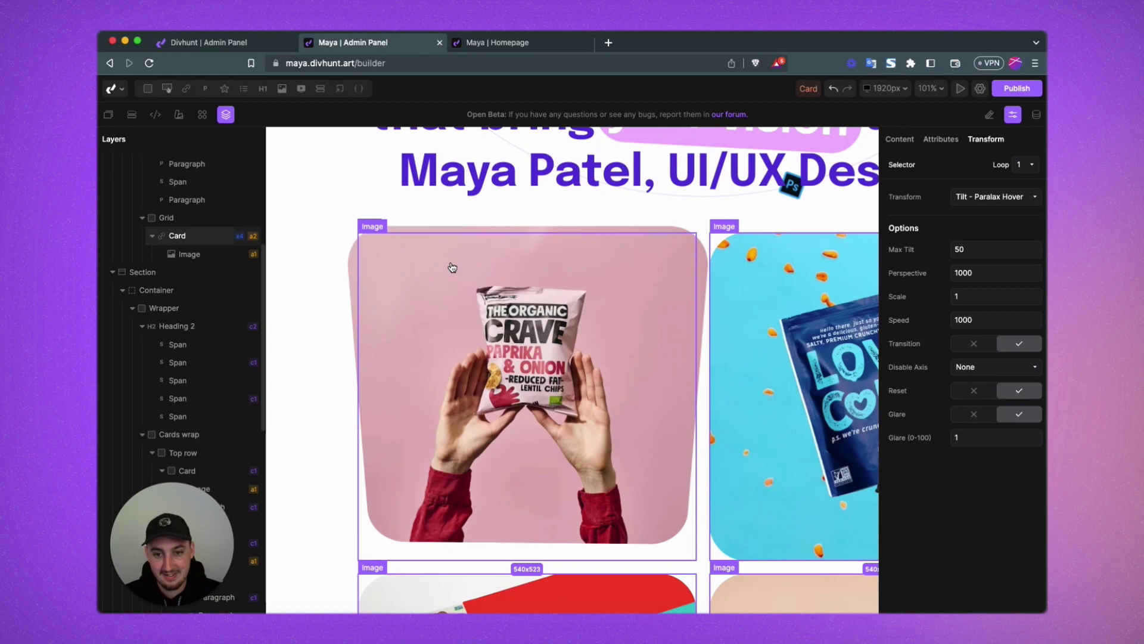
double_click(963, 250)
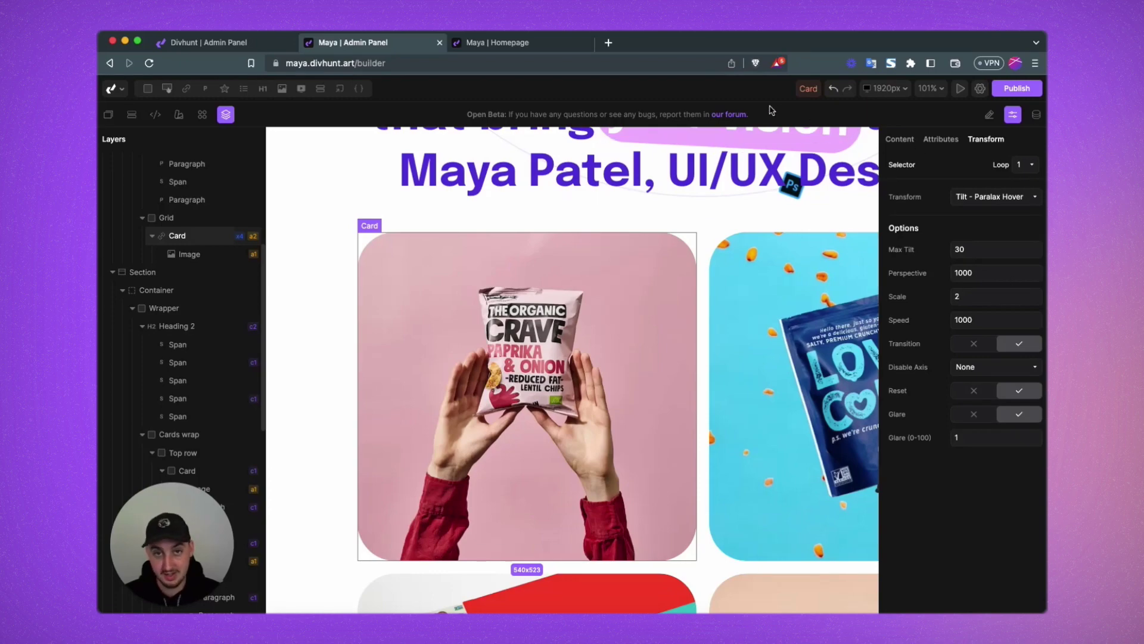
Preview the card's hover zoom, then select the Scale field to change it to 1.1
mouse_move(561, 380)
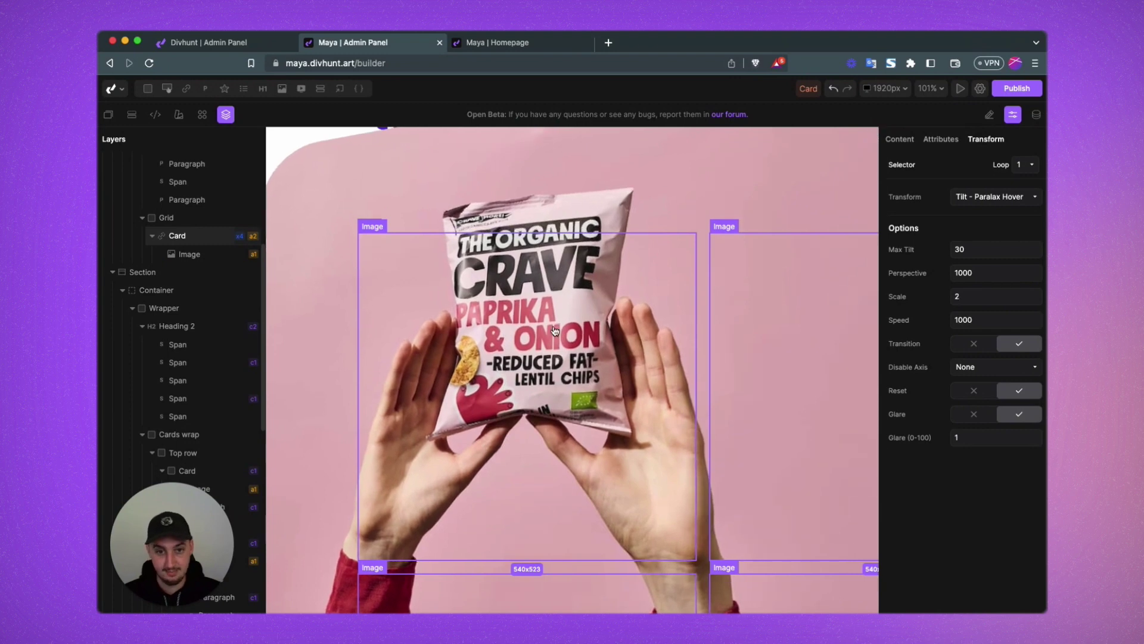
double_click(982, 297)
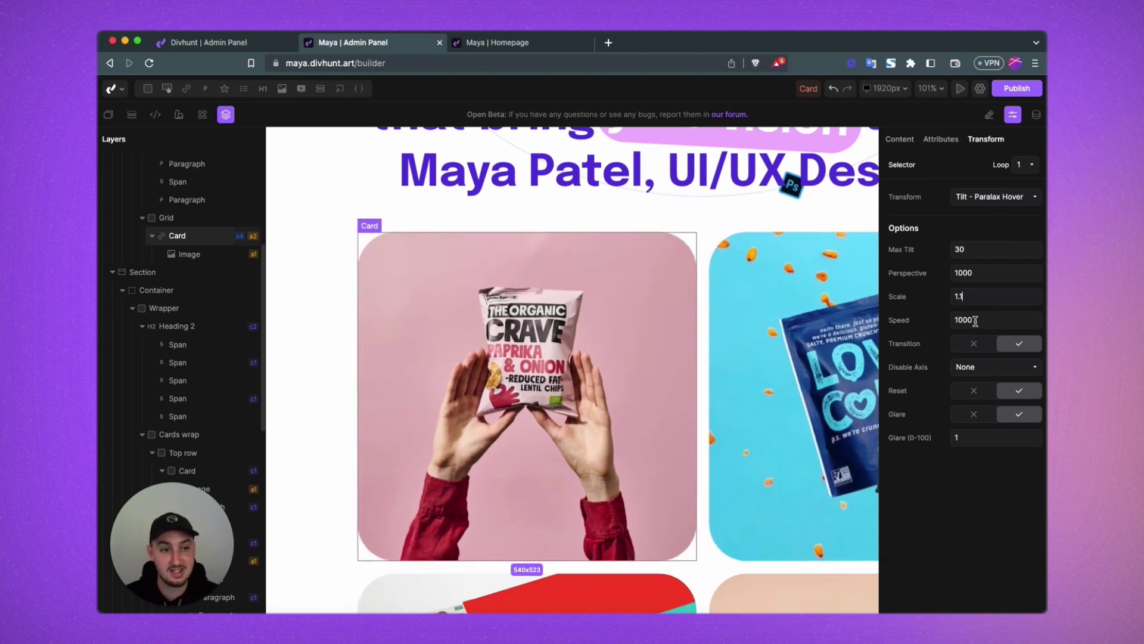
key("BackSpace")
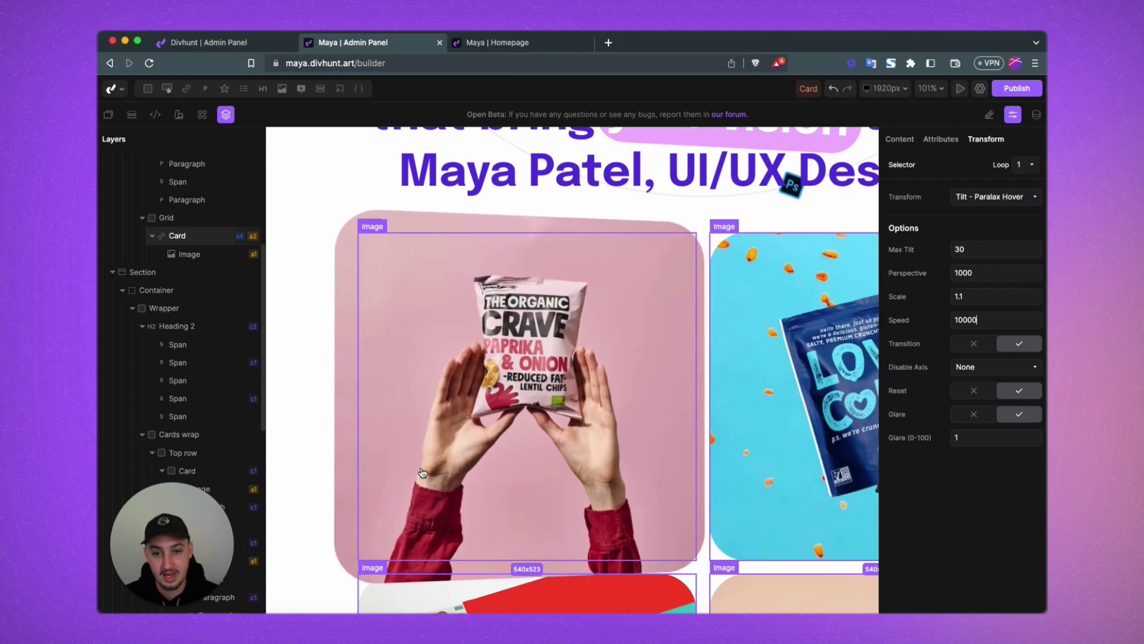
key("BackSpace")
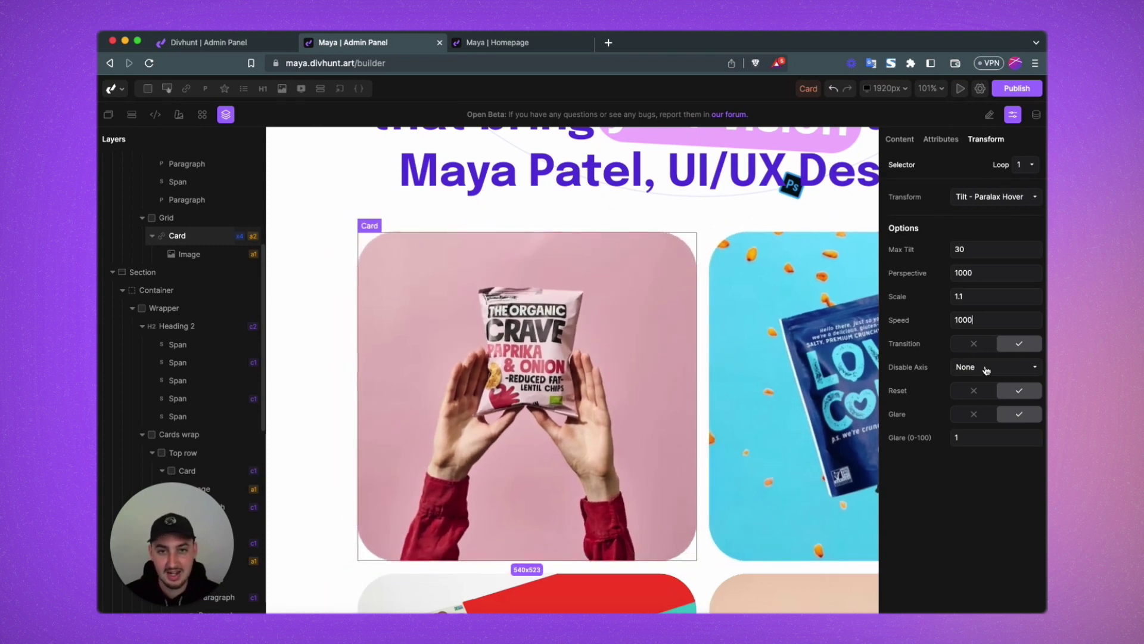
left_click(987, 369)
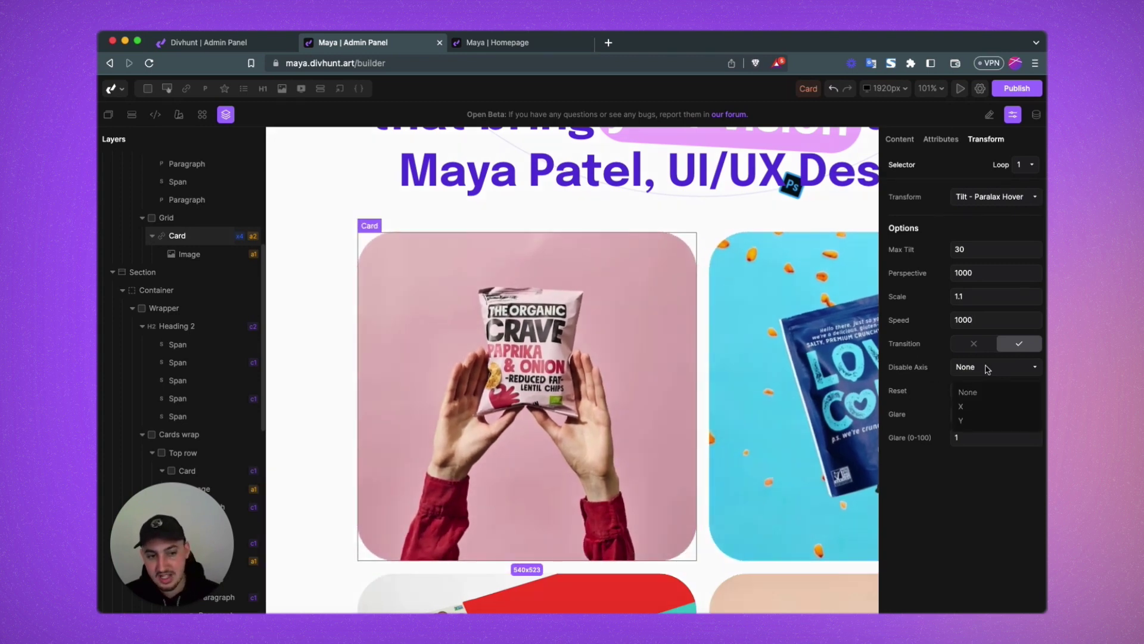
left_click(961, 409)
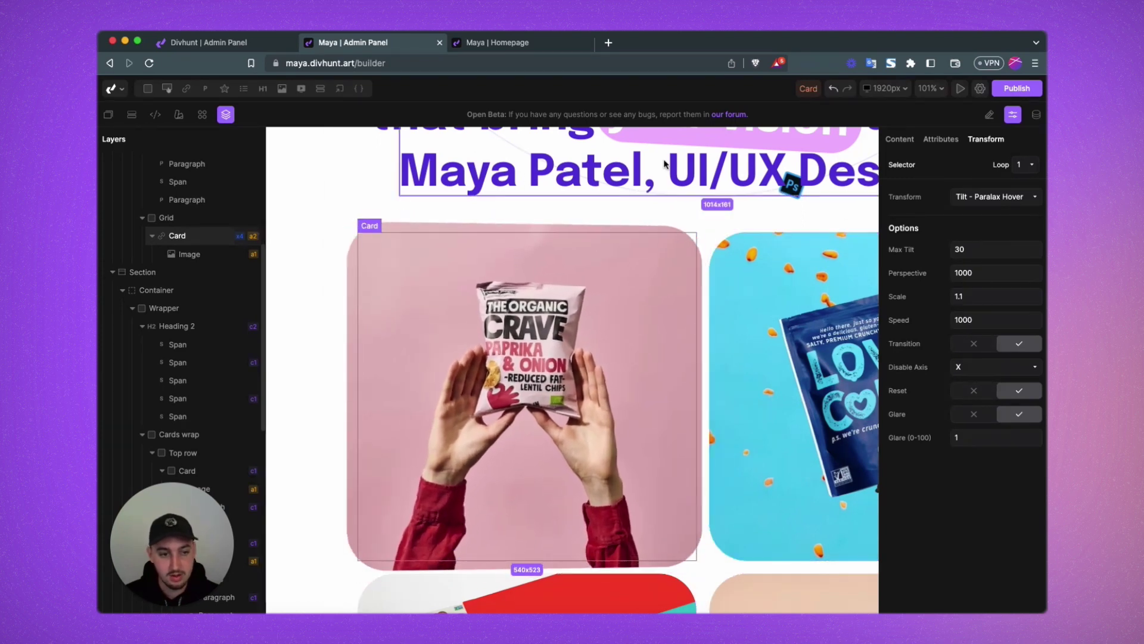
left_click(971, 366)
left_click(964, 422)
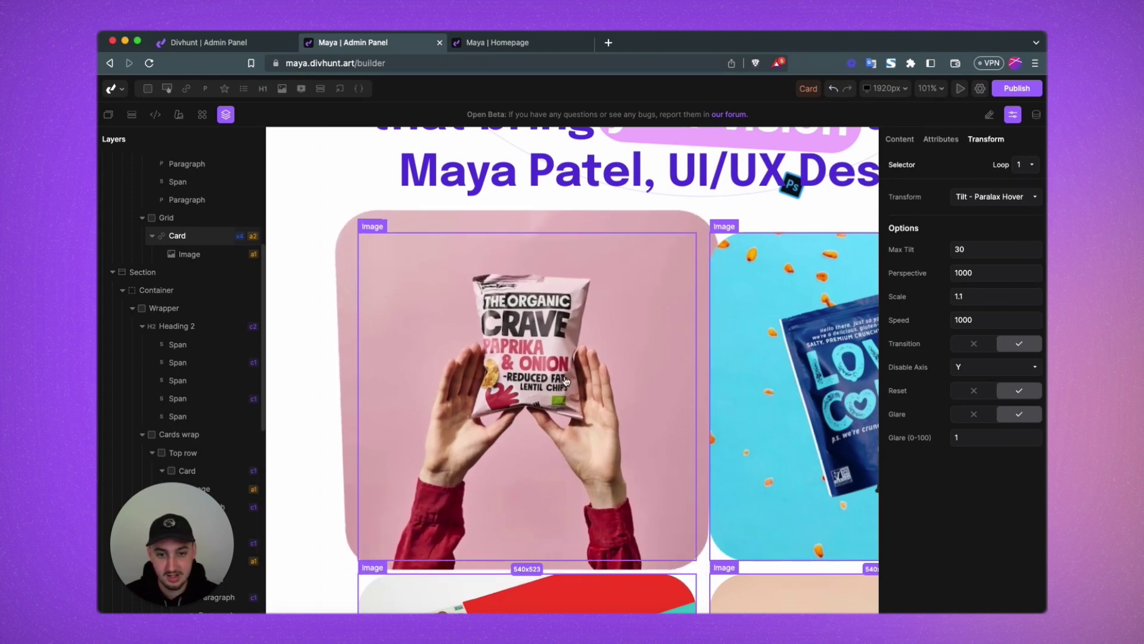
left_click(996, 366)
left_click(974, 394)
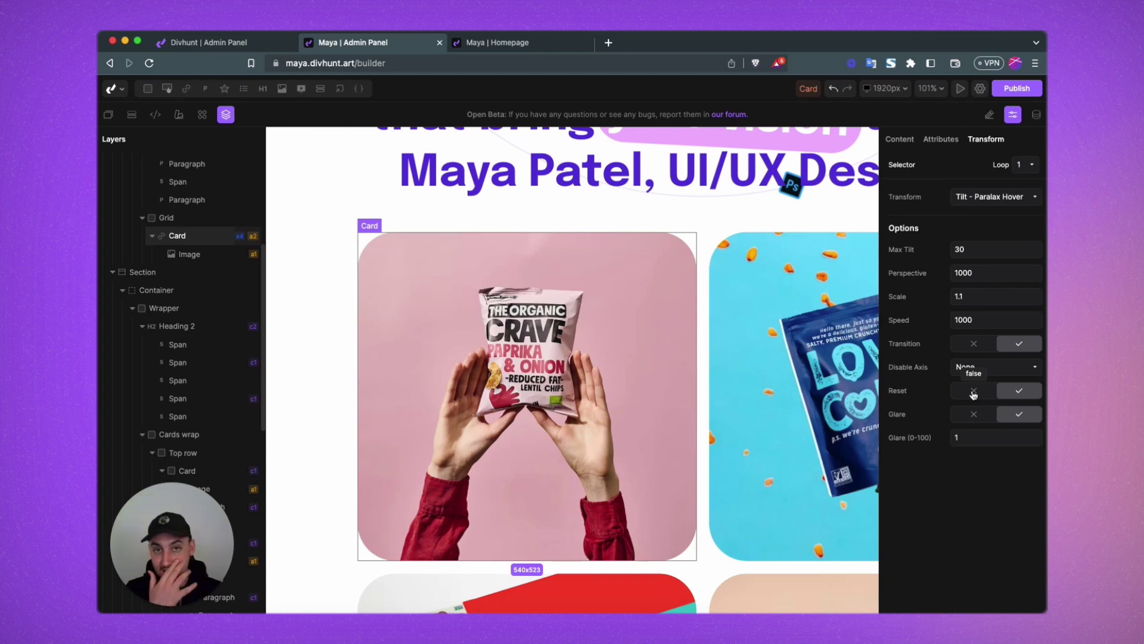
left_click(973, 392)
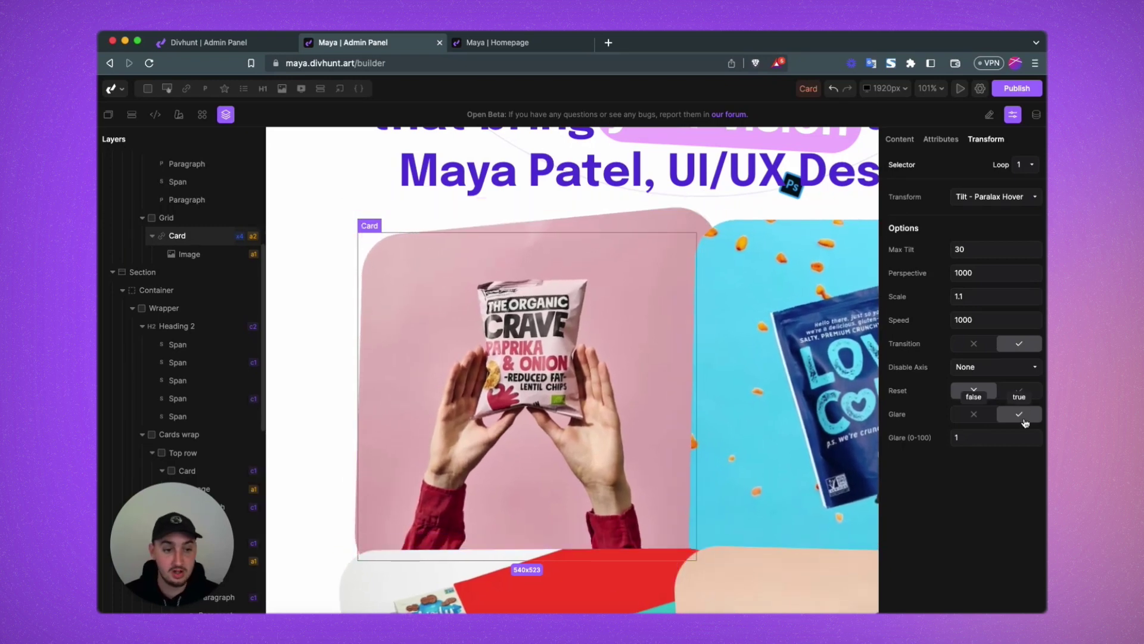
left_click(1019, 390)
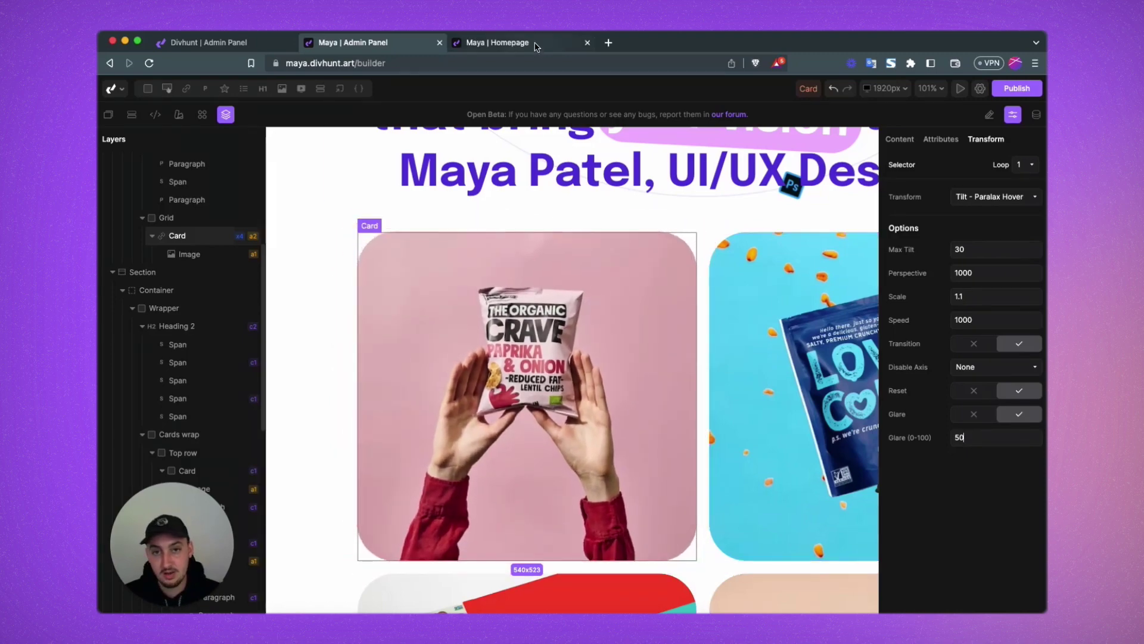
Switch to the live Maya homepage and scroll down to the tilting product cards
key("ctrl+Tab")
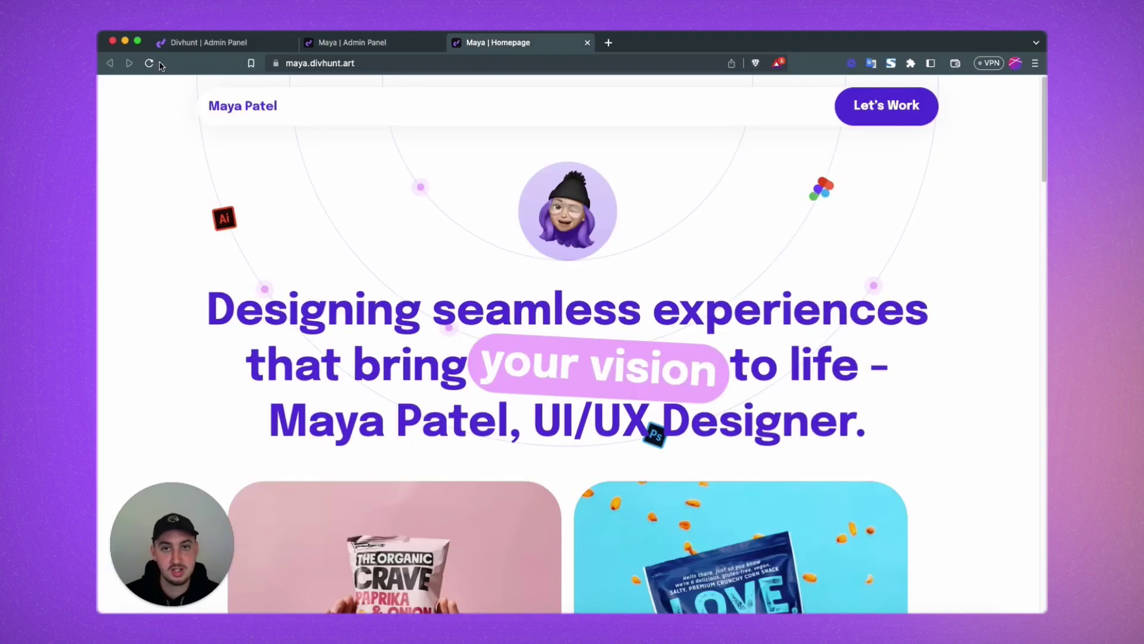
scroll(269, 411, "down", 5)
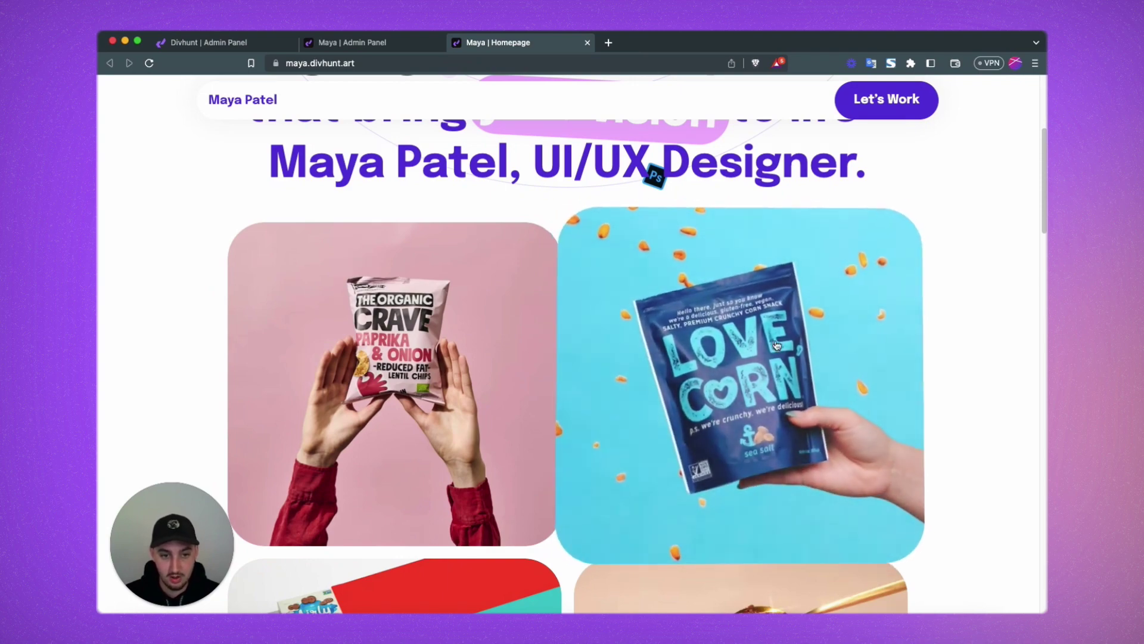
scroll(767, 290, "down", 2)
scroll(965, 420, "down", 3)
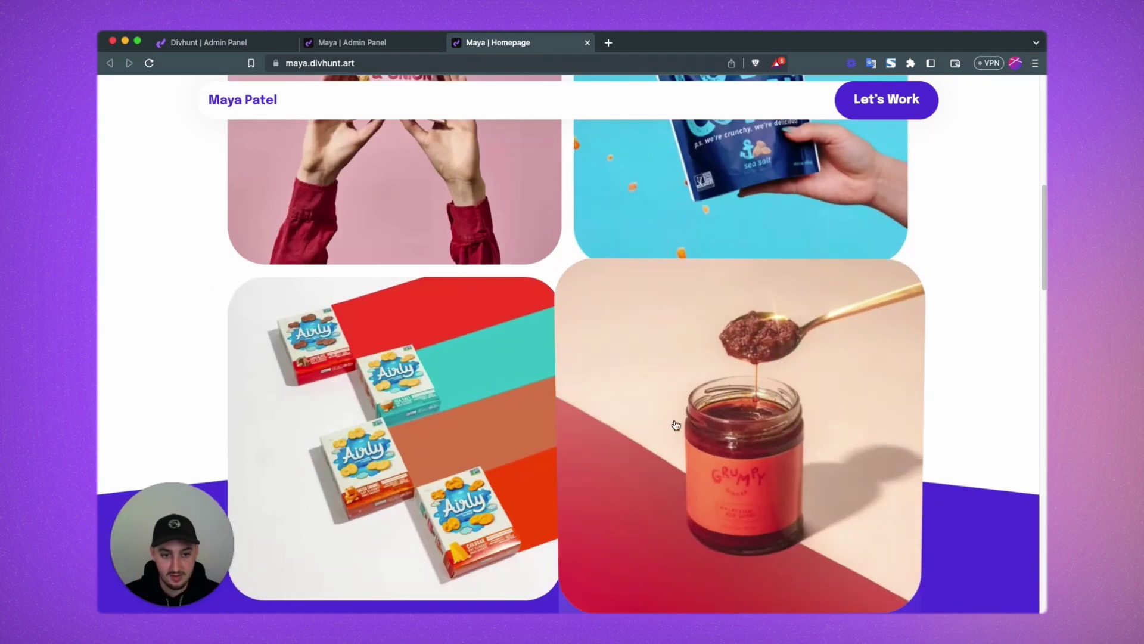